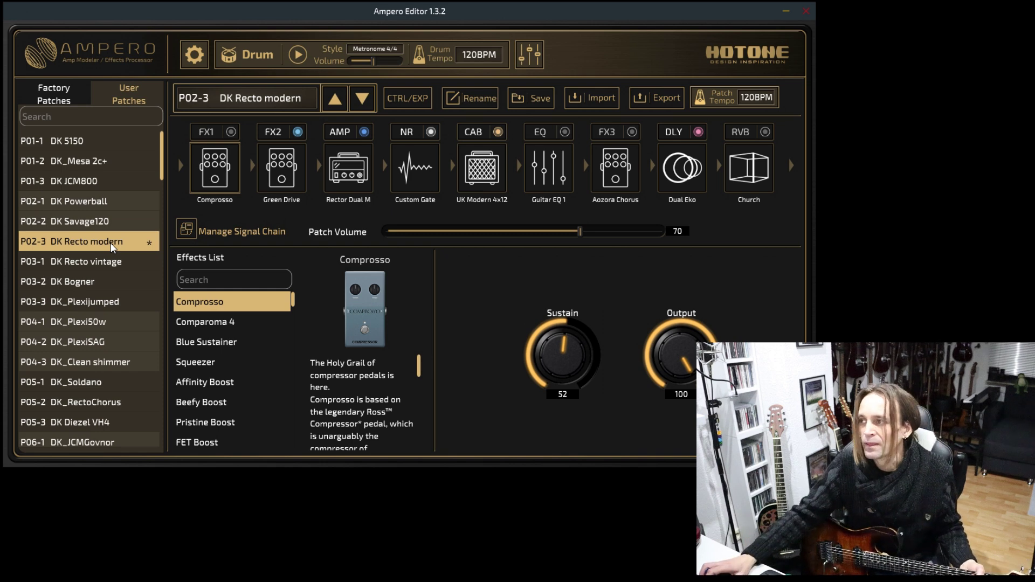
- Power down the DLY block's Dual Eko delay so its toggle turns grey
click(697, 132)
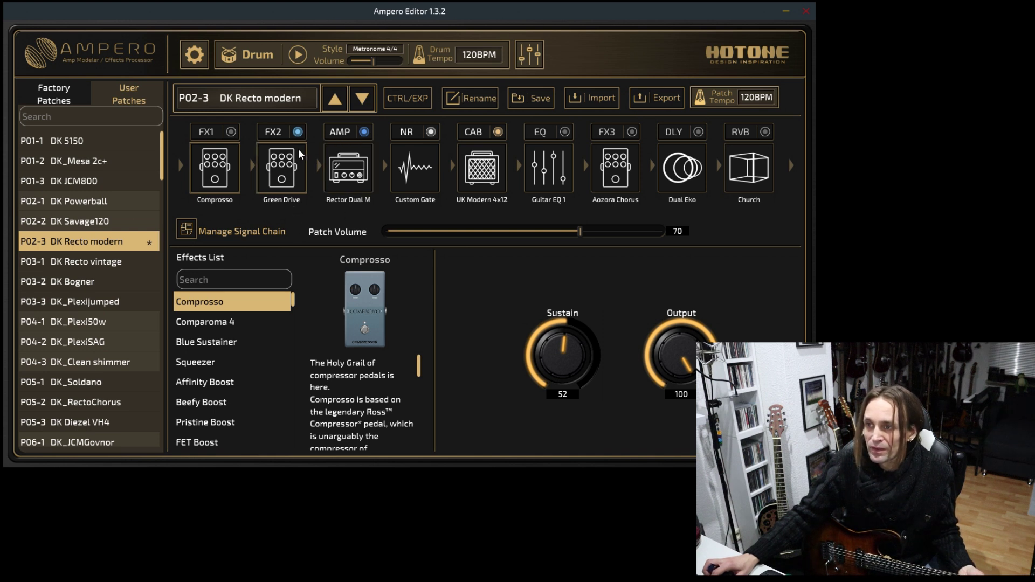
- View Green Drive and Rector Dual M settings, then the UK Modern 4x12 cabinet's Dyn57 mic placement
click(284, 180)
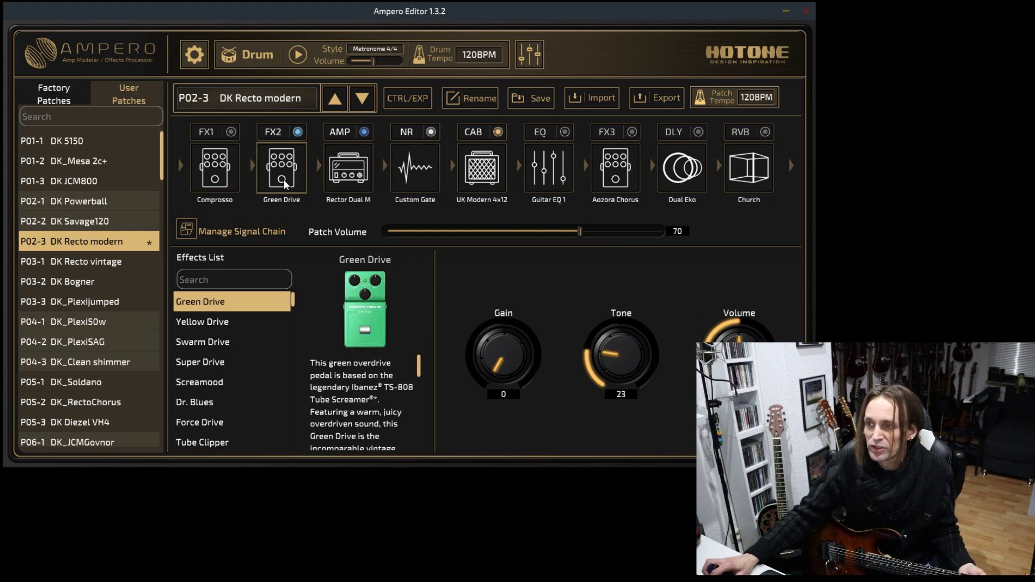
click(341, 173)
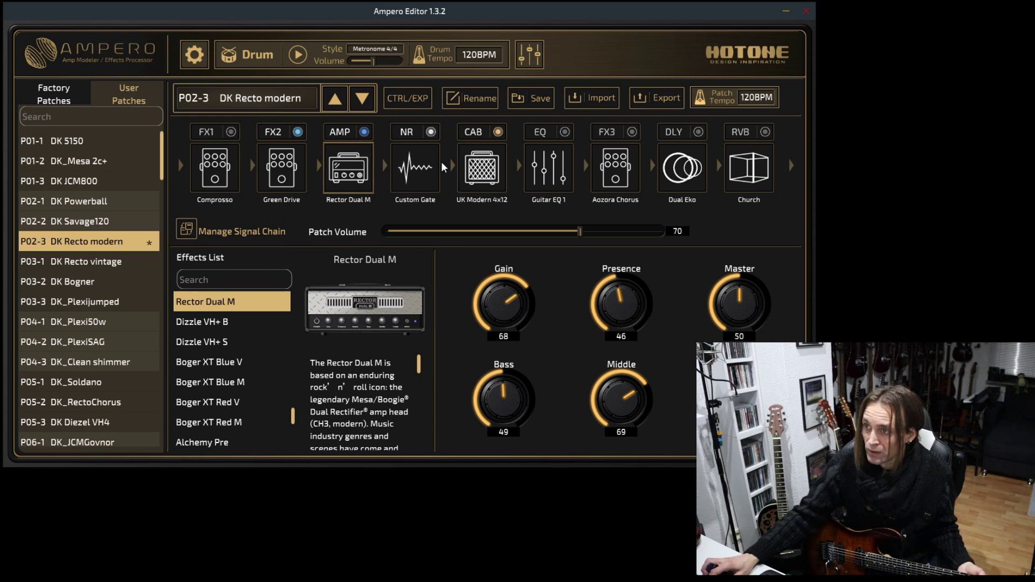
click(487, 167)
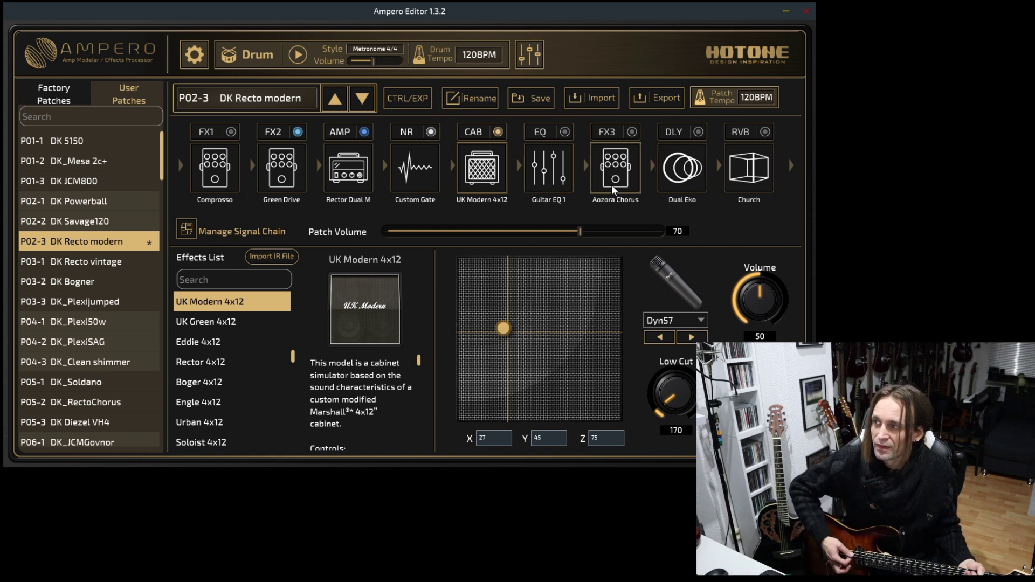
- Enable both the DLY Dual Eko delay and the RVB Church reverb blocks
click(699, 132)
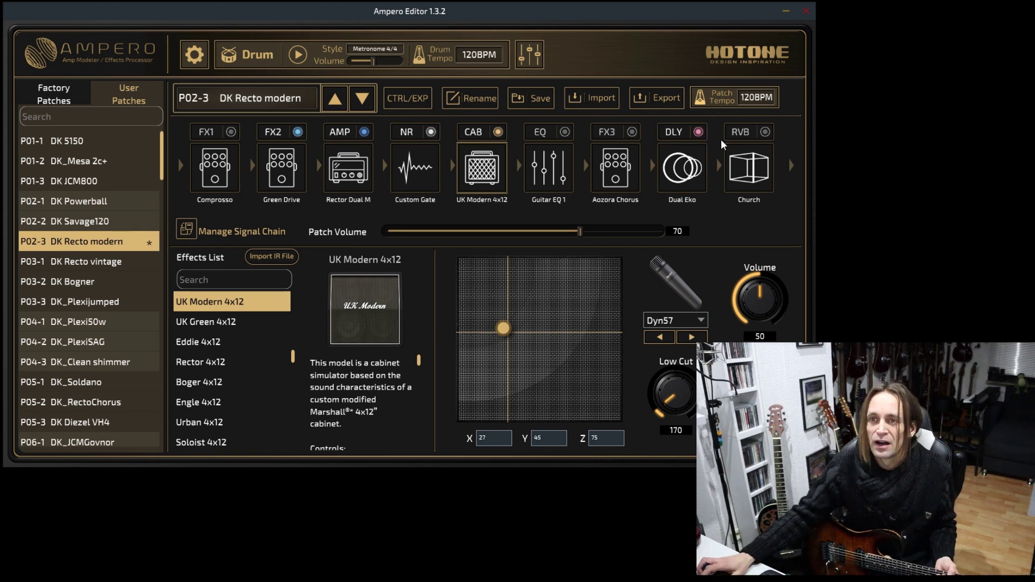
click(766, 132)
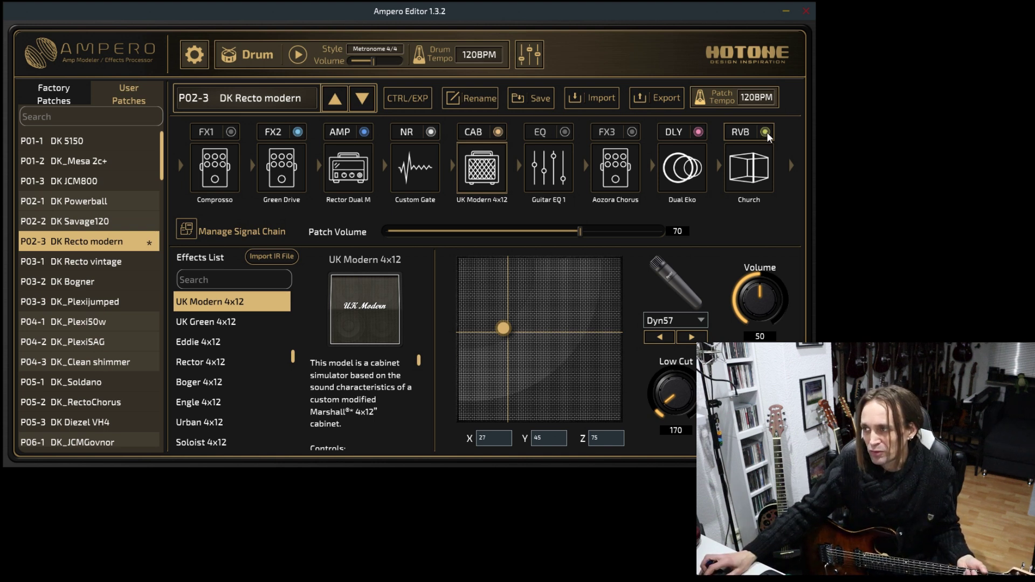
- Toggle off the RVB Church reverb, DLY Dual Eko delay and FX2 Green Drive blocks
click(765, 132)
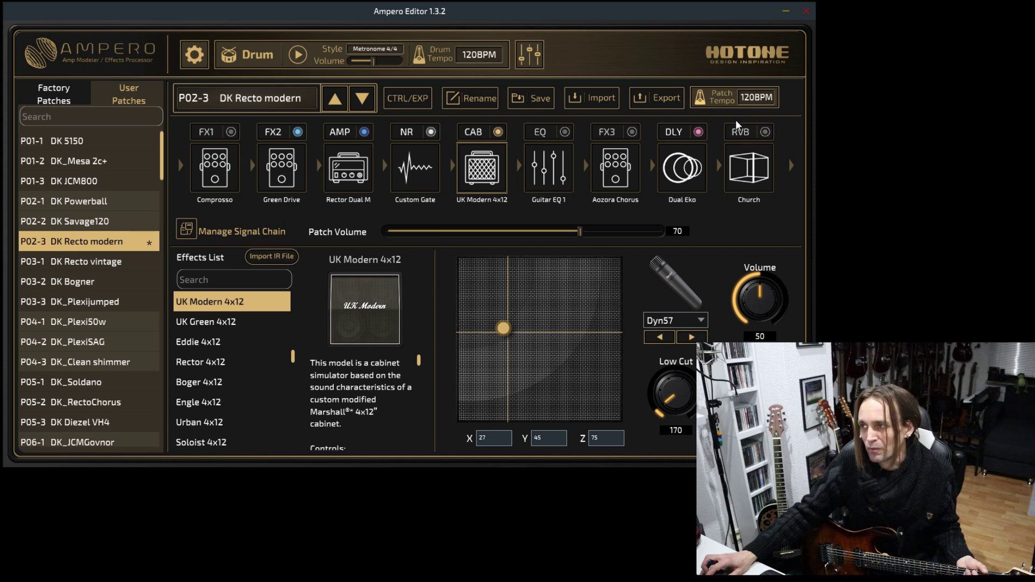
click(700, 132)
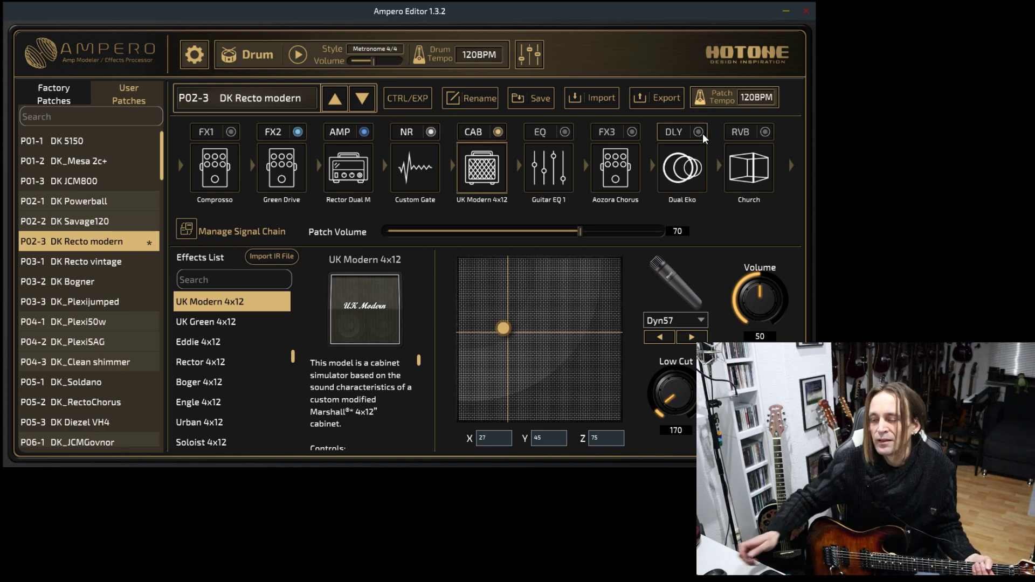
click(298, 132)
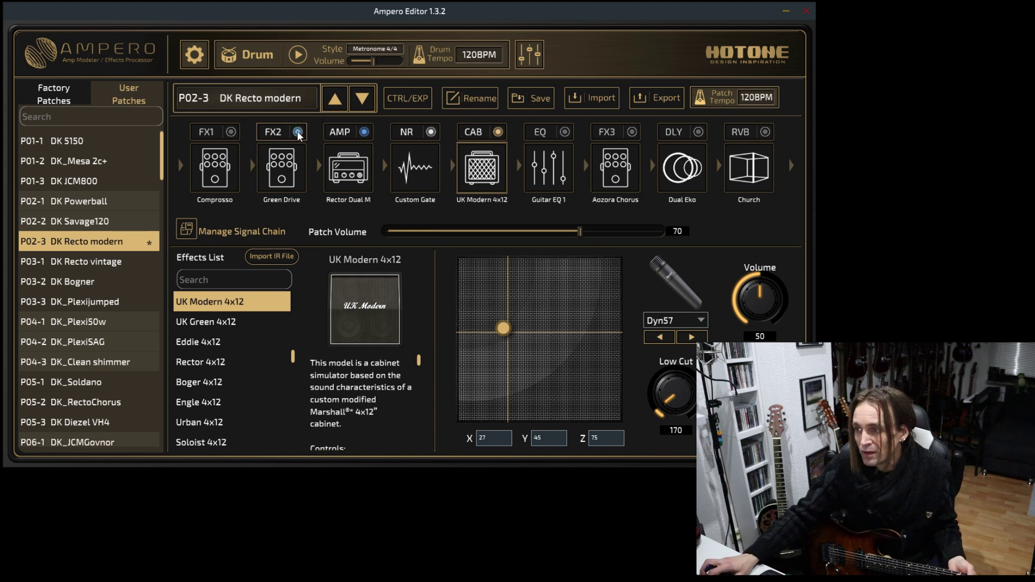
- Re-enable the FX2 Green Drive block, leaving delay and reverb off
click(298, 132)
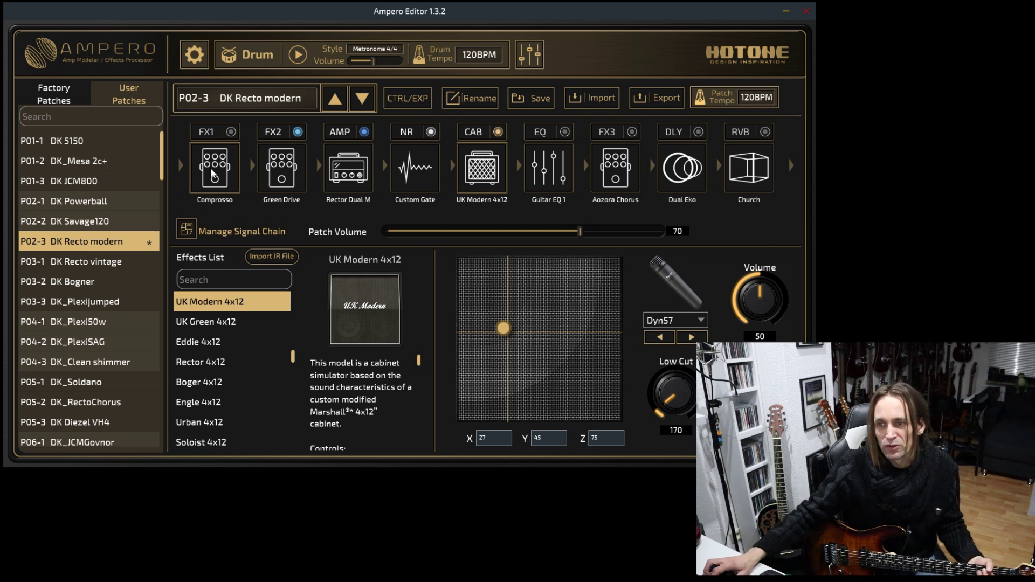
- Select P03-1 DK Recto vintage and choose Don't Save for the DK Recto modern edits
click(119, 262)
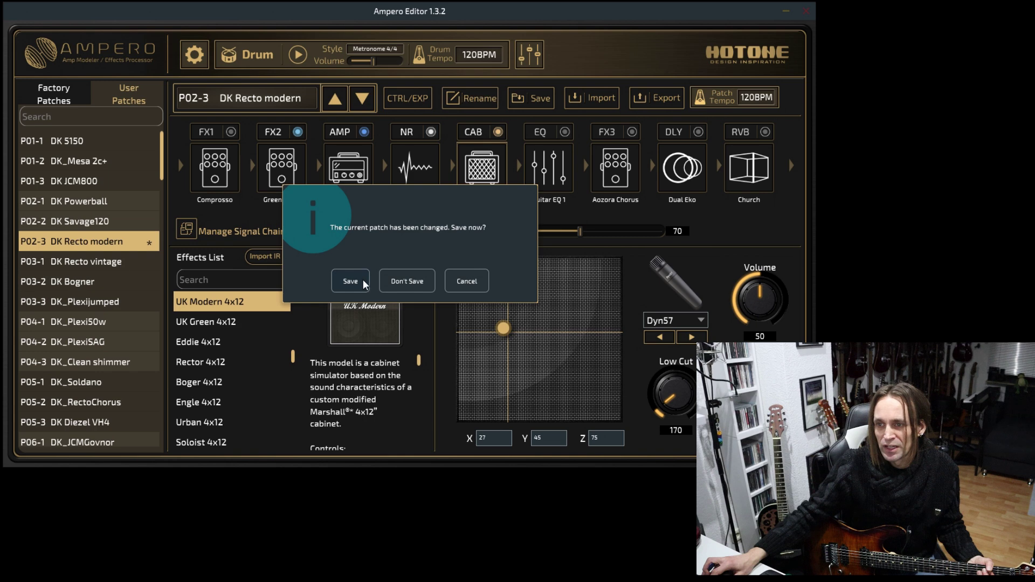
click(409, 281)
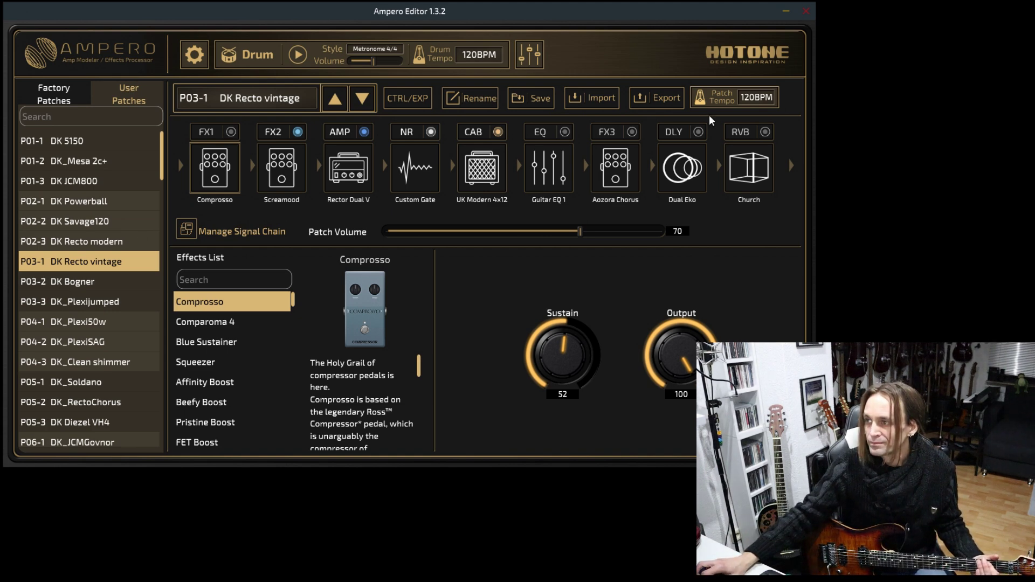
- Turn on the DLY Dual Eko delay block in DK Recto vintage
click(697, 132)
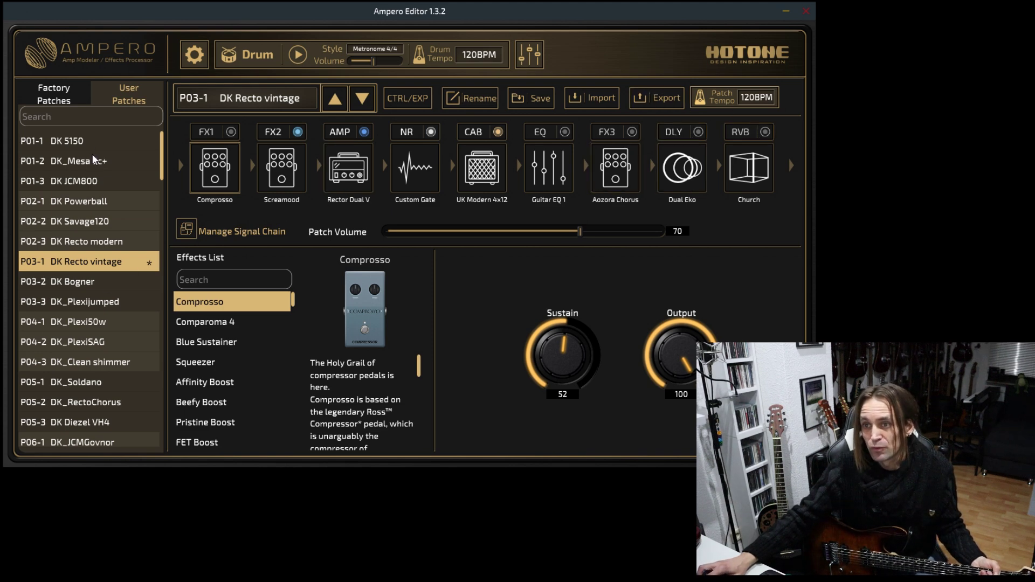
- Select P01-1 DK 5150 and choose Don't Save for the DK Recto vintage changes
click(87, 141)
click(410, 275)
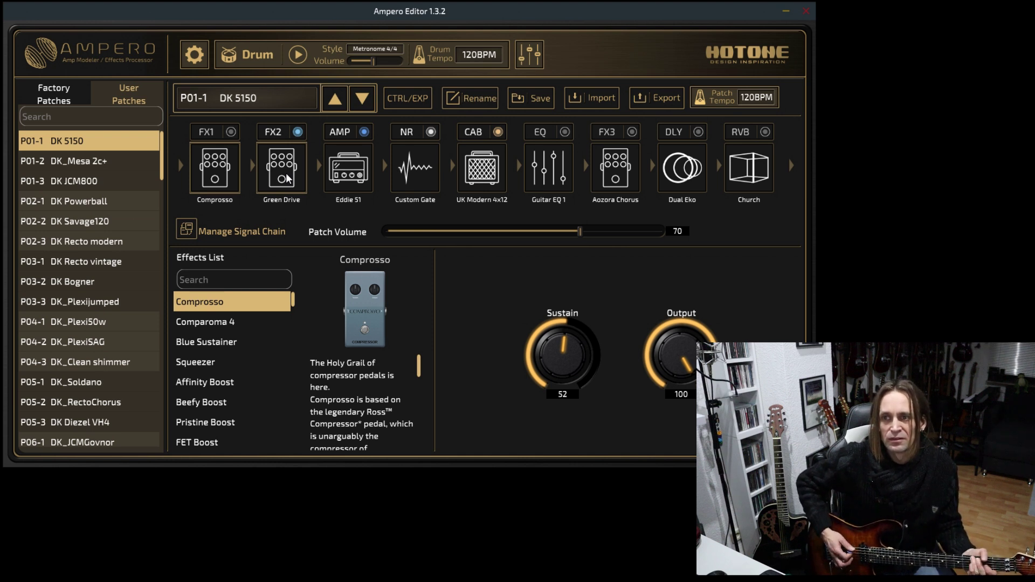
- Load P01-3 DK JCM800, view Super Drive (Gain 34, Tone 21), and enable the delay
click(75, 182)
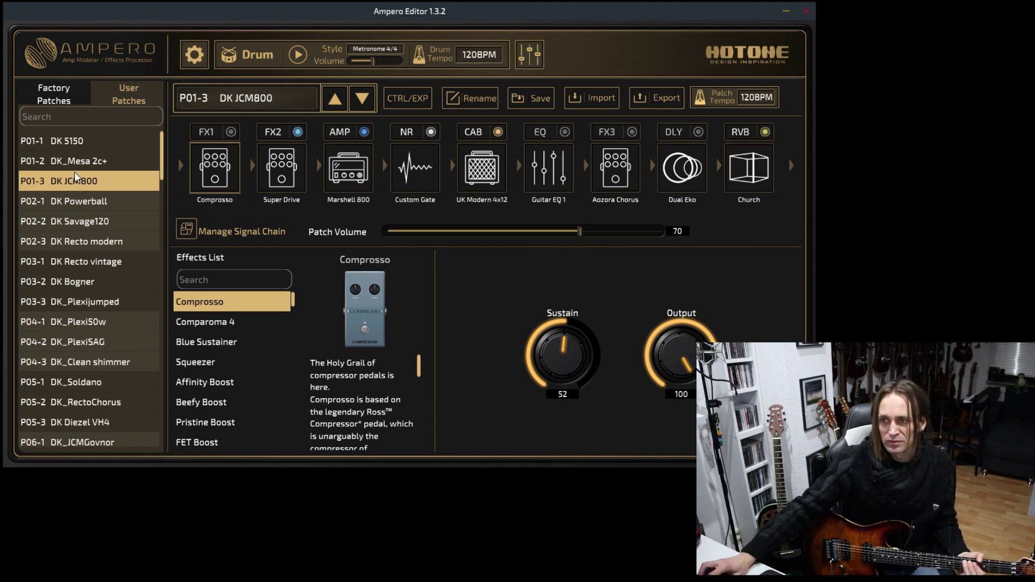
click(287, 169)
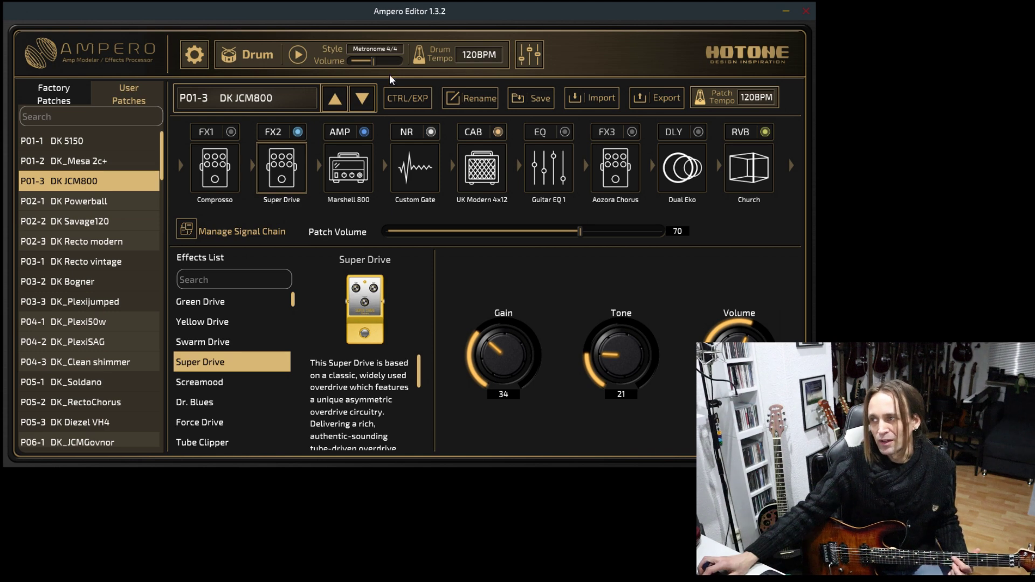
click(699, 133)
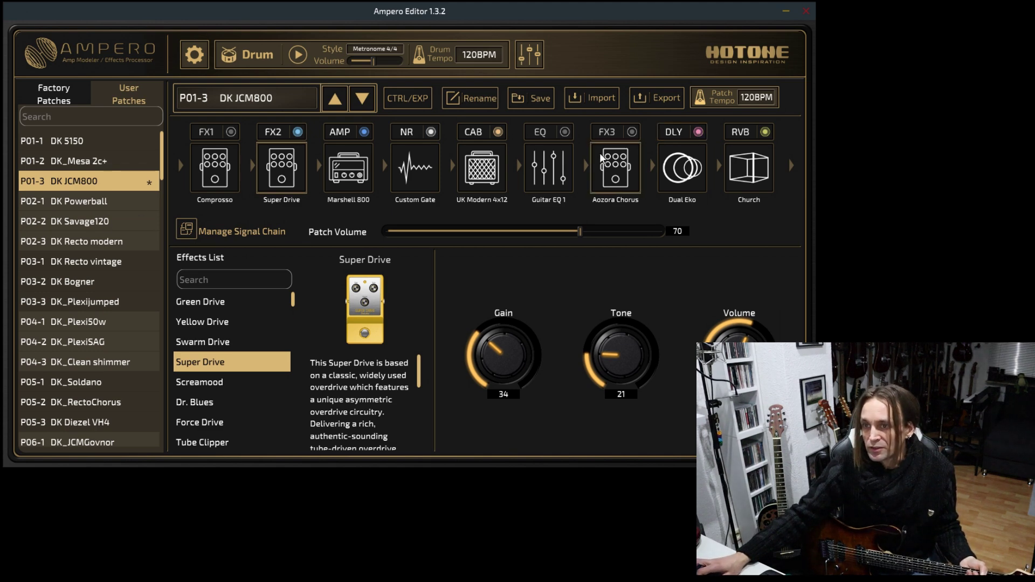
- Select P01-2 DK_Mesa 2c+ and choose Don't Save for the JCM800 edits
click(87, 163)
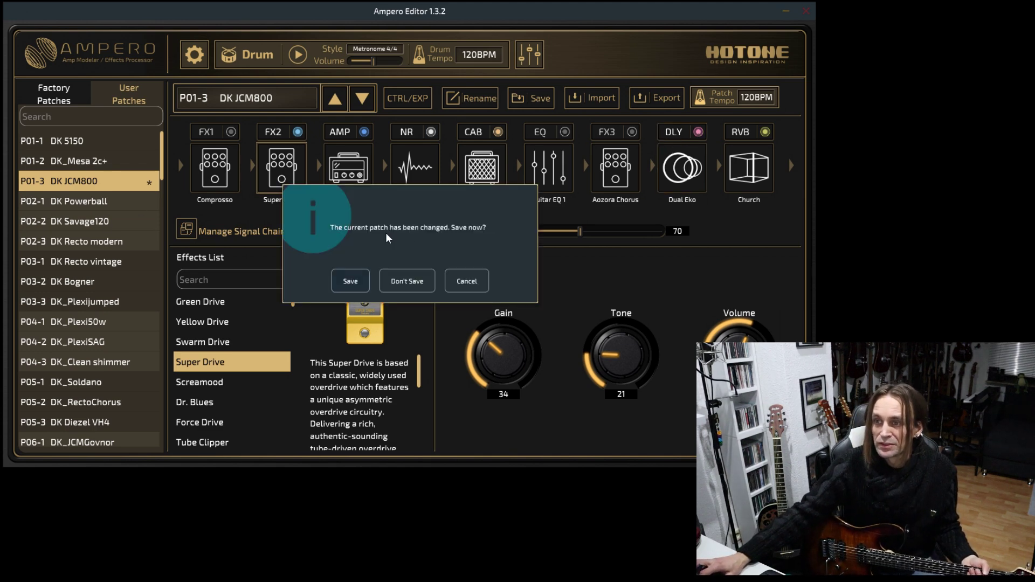
click(395, 285)
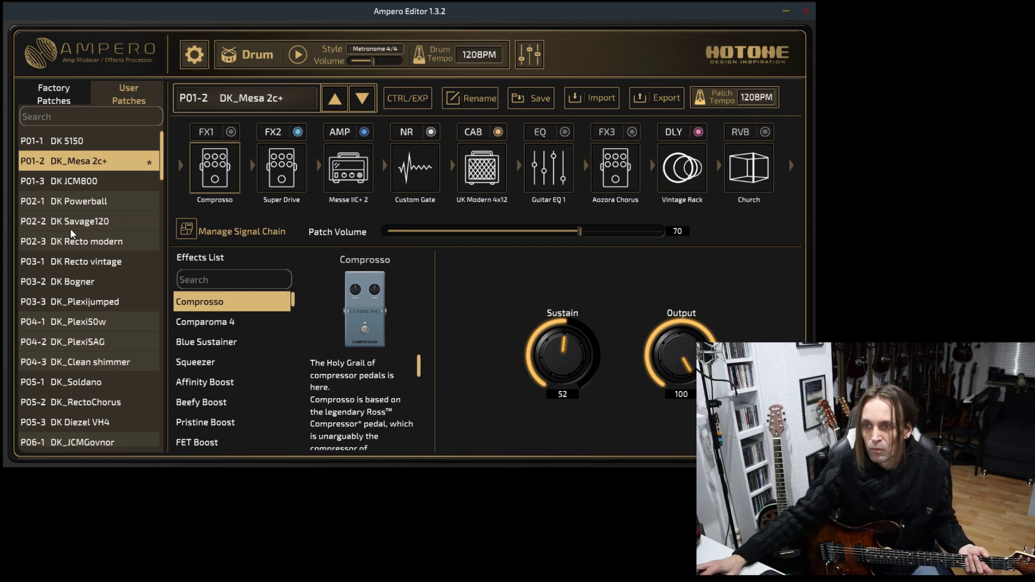
- Load patch P02-1 DK Powerball and discard the unsaved Mesa patch changes
click(83, 201)
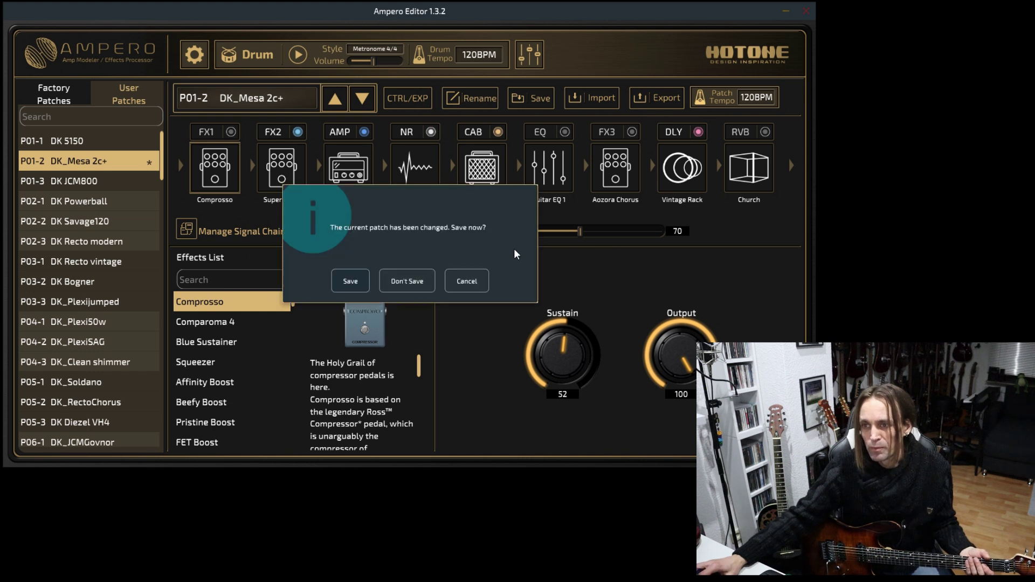
click(391, 279)
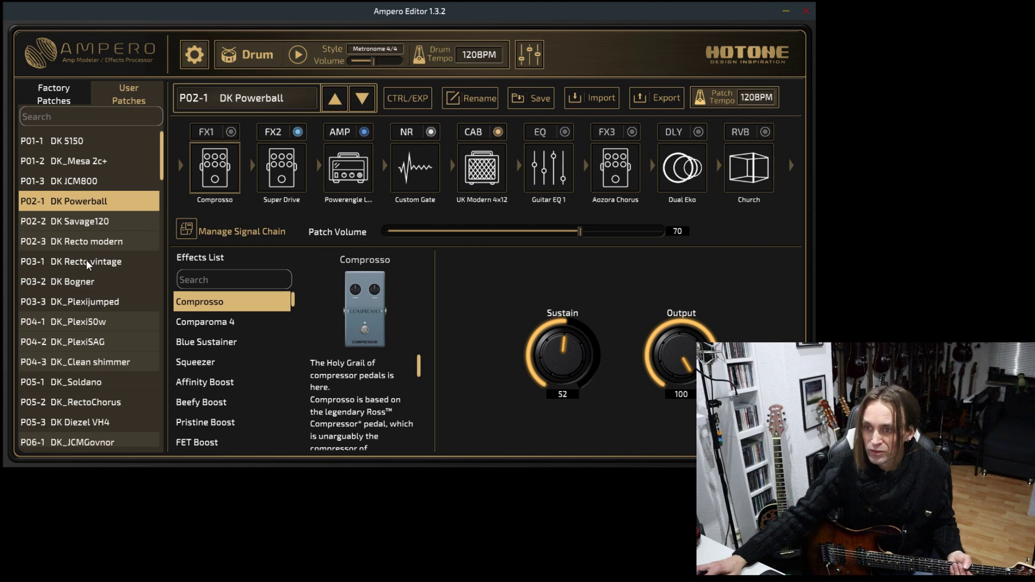
- Load patch P04-1 DK_Plexi50w to review its effect blocks
click(88, 319)
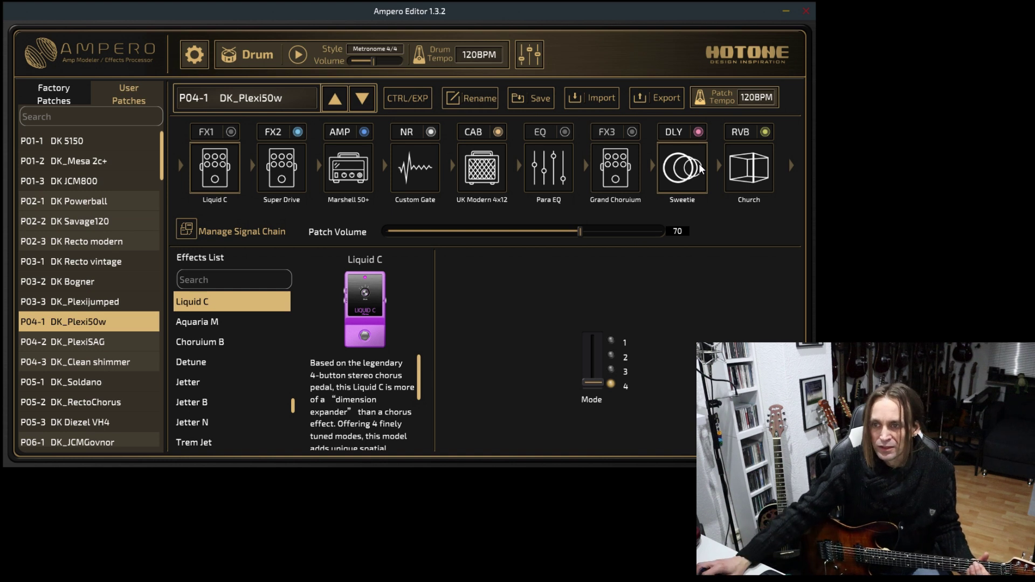
- Load patch P03-3 DK_Plexijumped with Liquid C and Super Drive into a Marshall 50
click(87, 301)
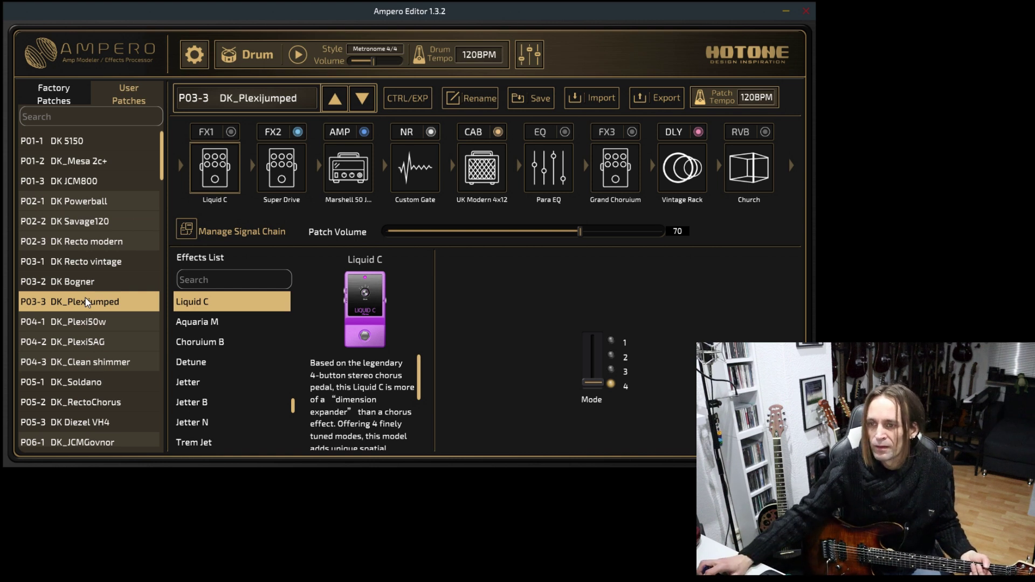
- Load Factory patch P04-3 DK_Clean shimmer, running Liquid C and Super Drive
click(97, 363)
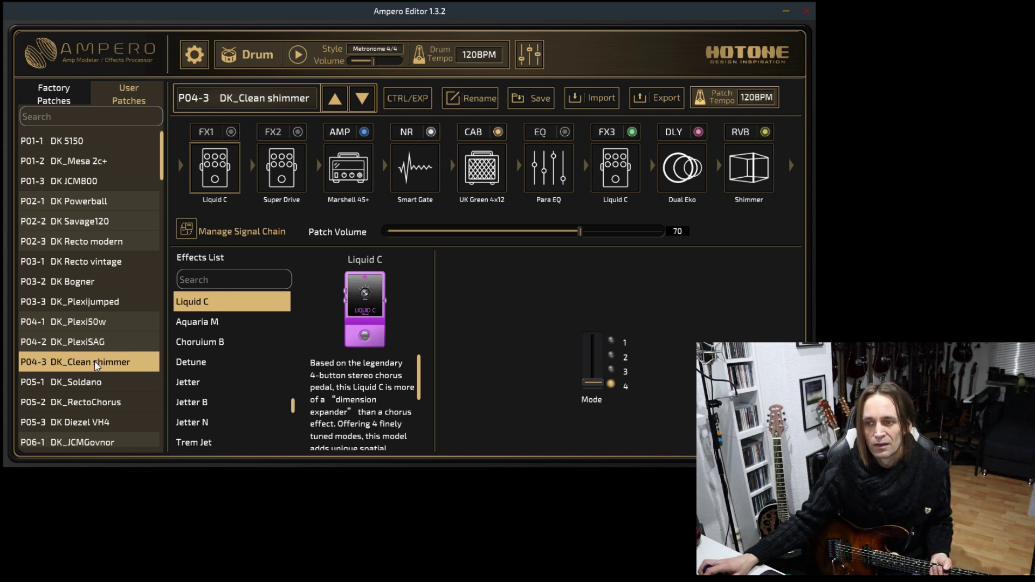
- Load Factory patch P05-1 DK_Soldano, running Compresso and Green Drive
click(75, 381)
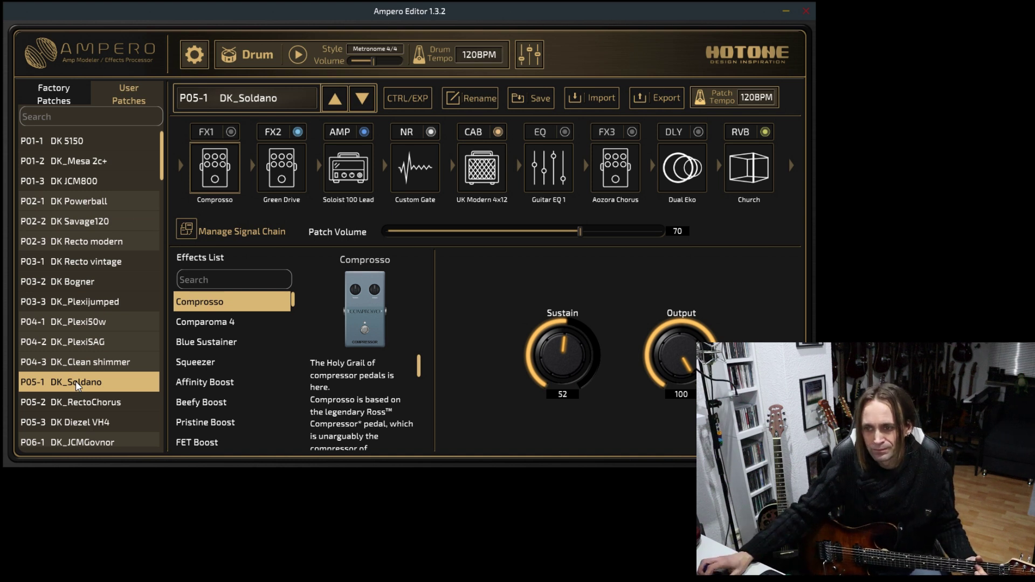
click(88, 402)
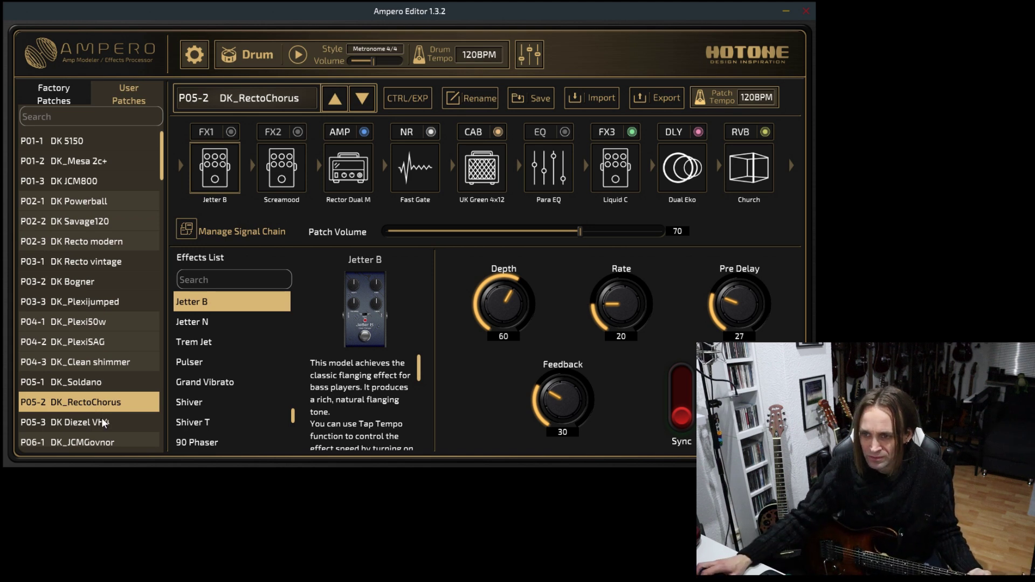
scroll(102, 417, down, 1)
scroll(104, 413, down, 1)
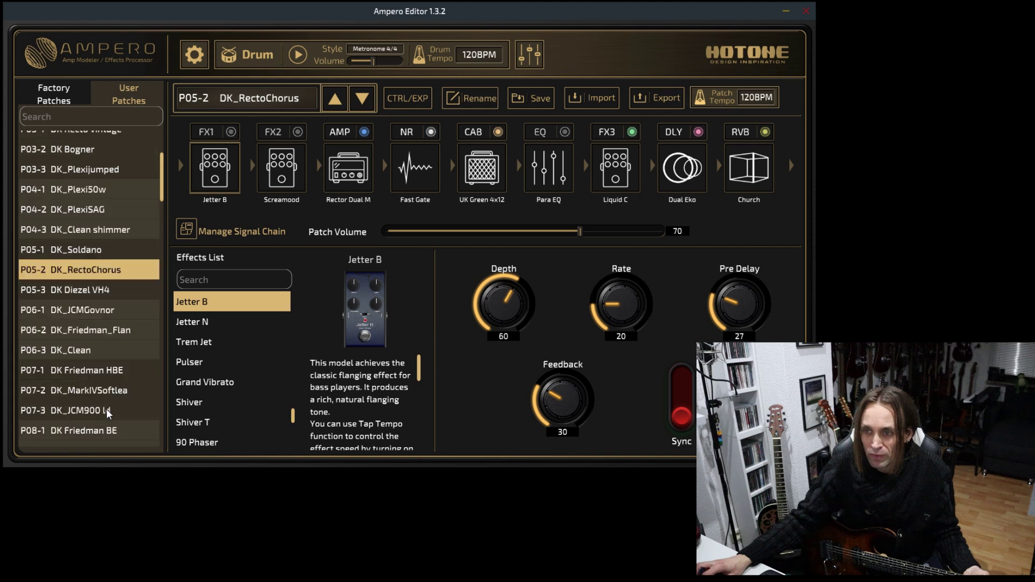
- Load P05-3 DK Diezel VH4 and switch its Dual Eko delay on, then off
click(114, 291)
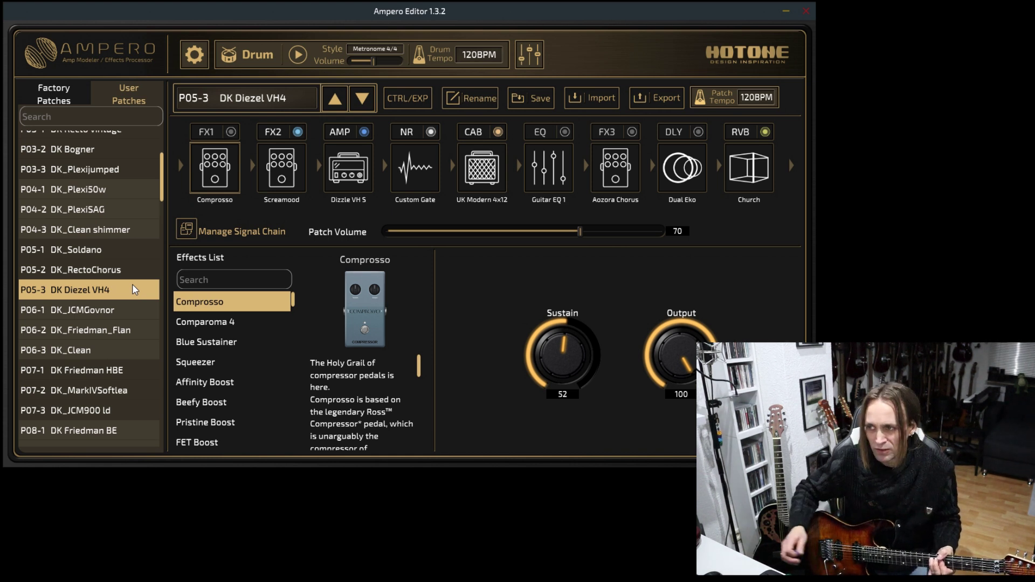
click(686, 132)
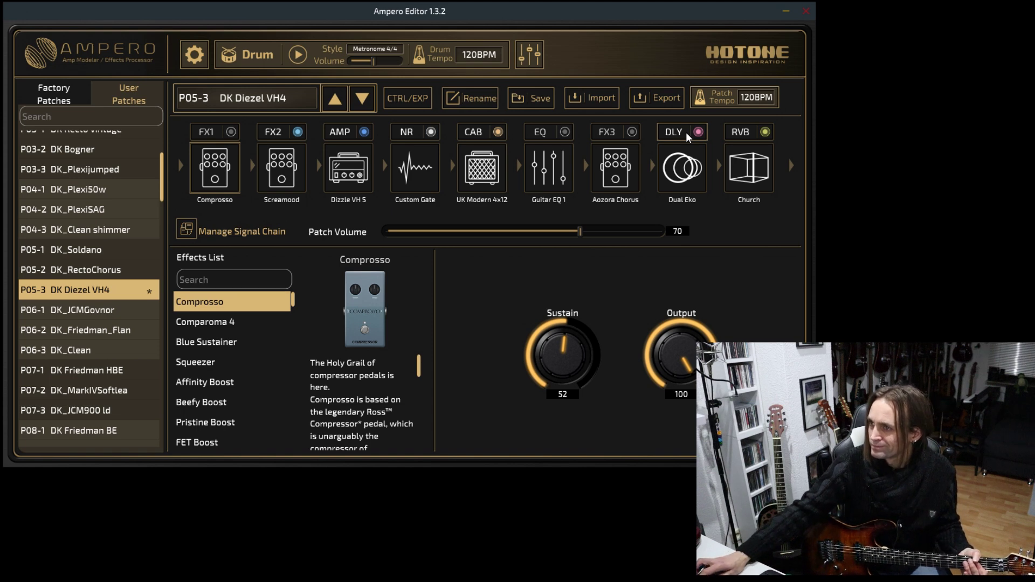
click(693, 134)
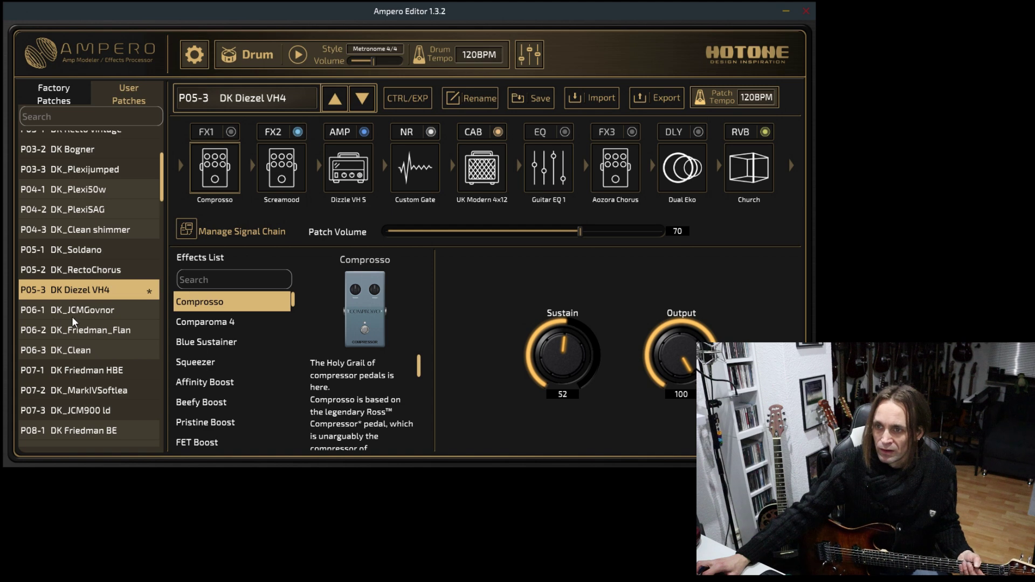
- Load P07-1 DK Friedman HBE without saving the Diezel delay edit
click(112, 374)
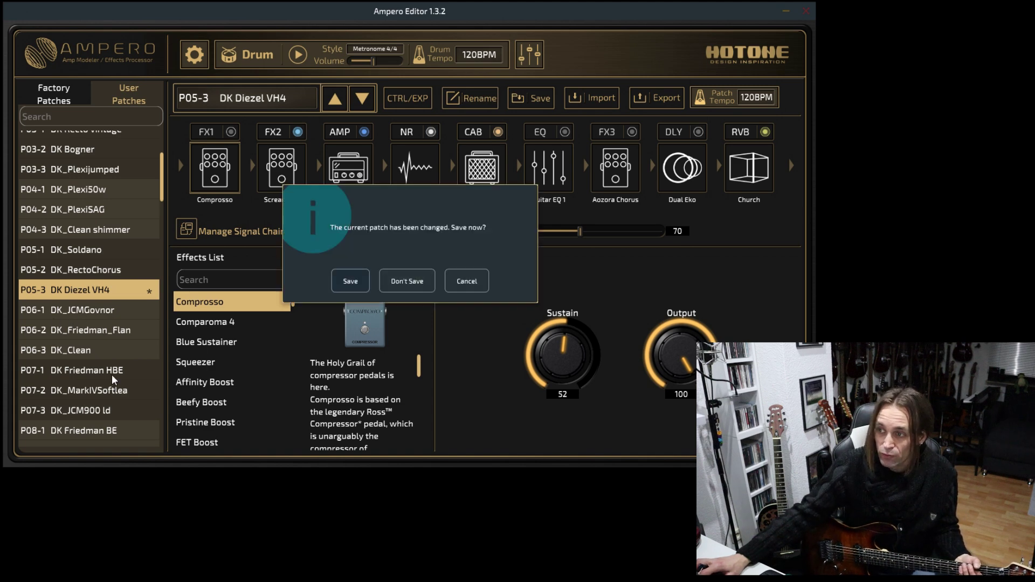
click(418, 281)
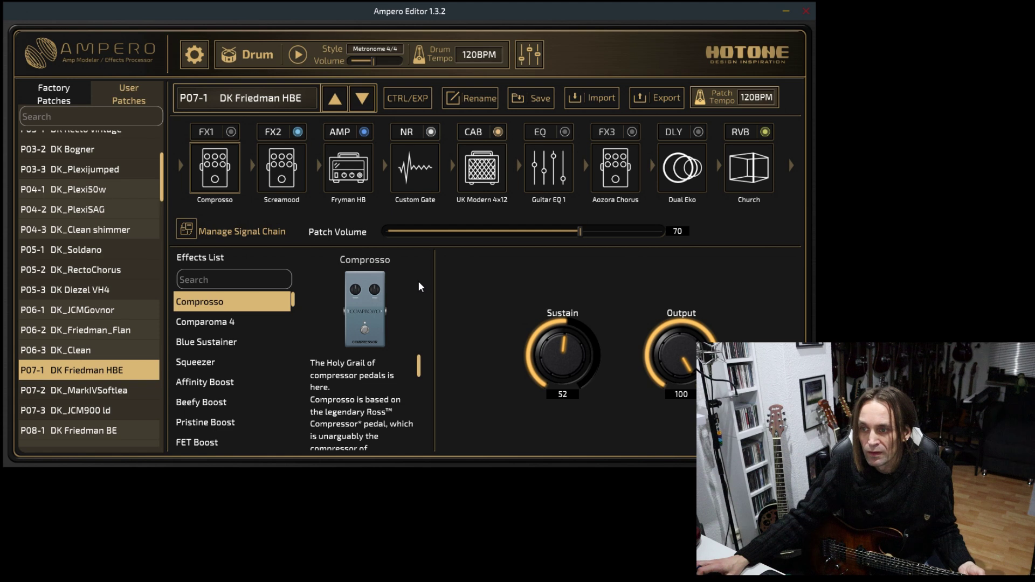
scroll(64, 356, down, 3)
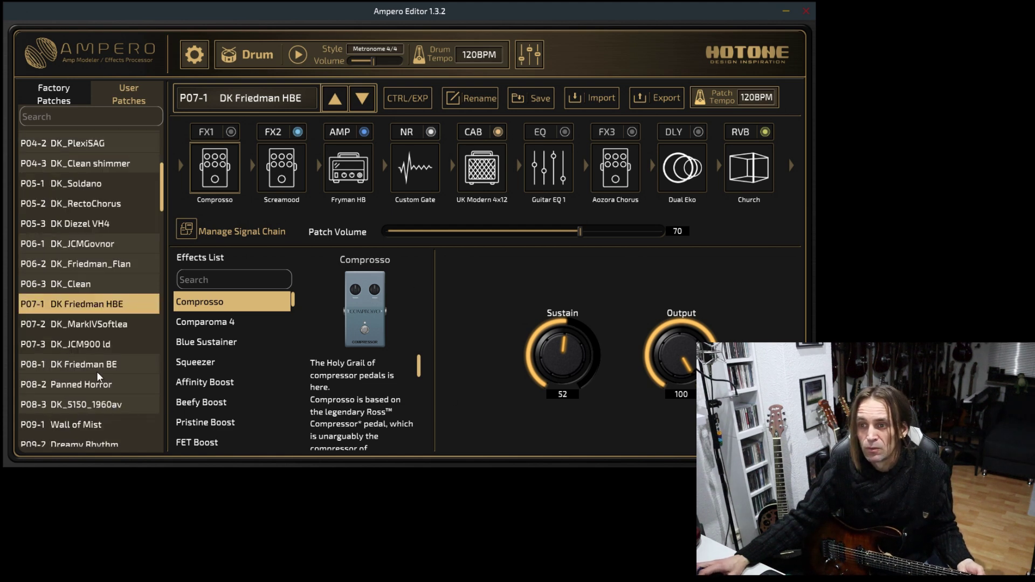
- Load Factory patch P06-2 DK_Friedman_Flan with its Jetter flanger (Depth 60, Rate 20)
click(121, 263)
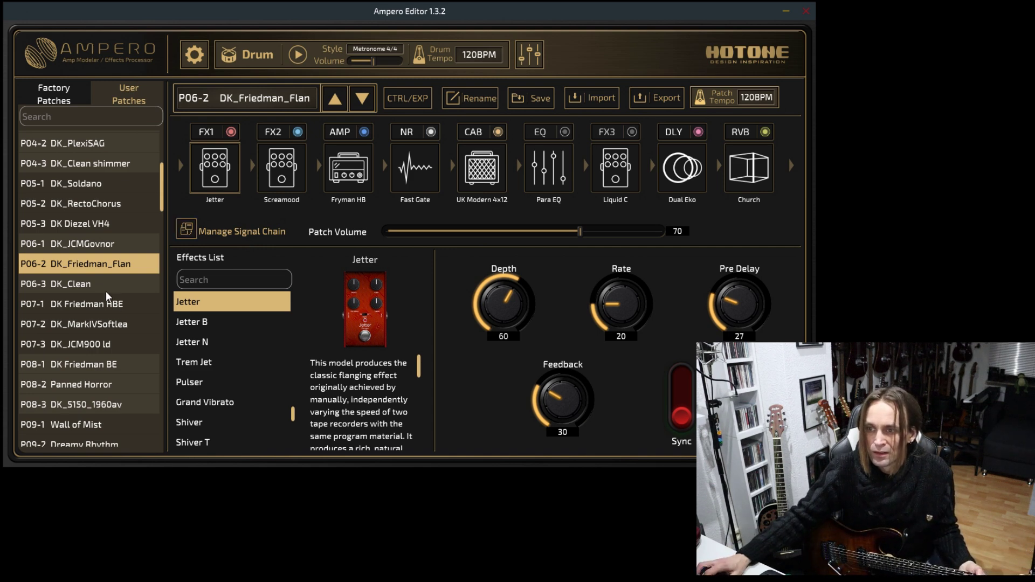
- Load patch P06-3 DK_Clean, running Comparoma 4 and Screamood into a Dizzle VH S
click(89, 285)
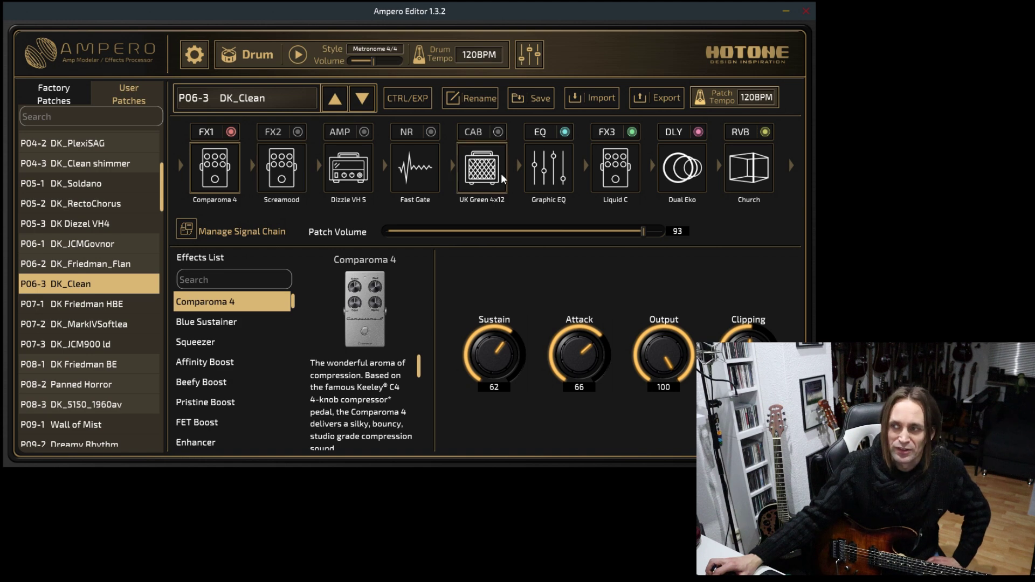
click(476, 170)
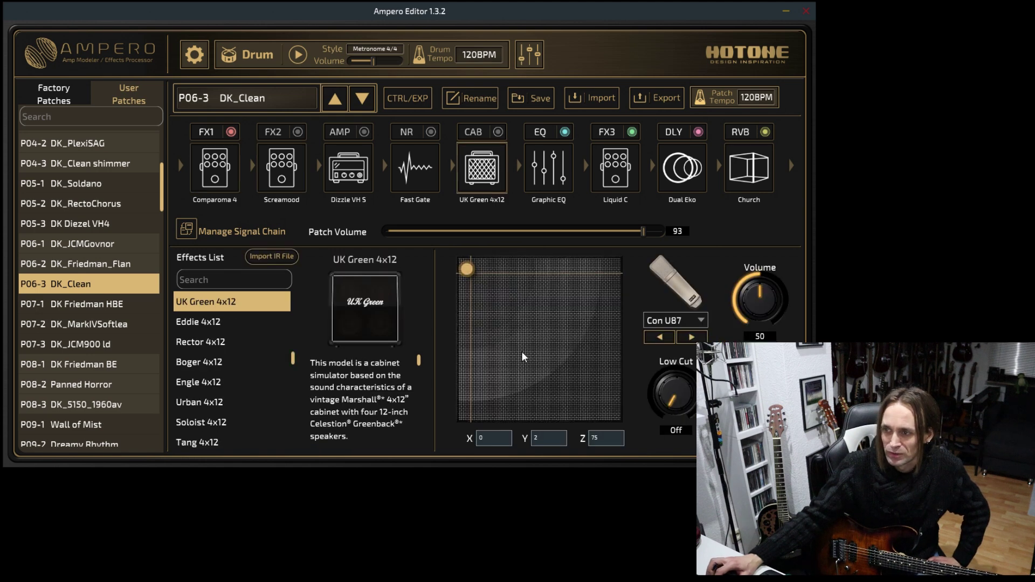